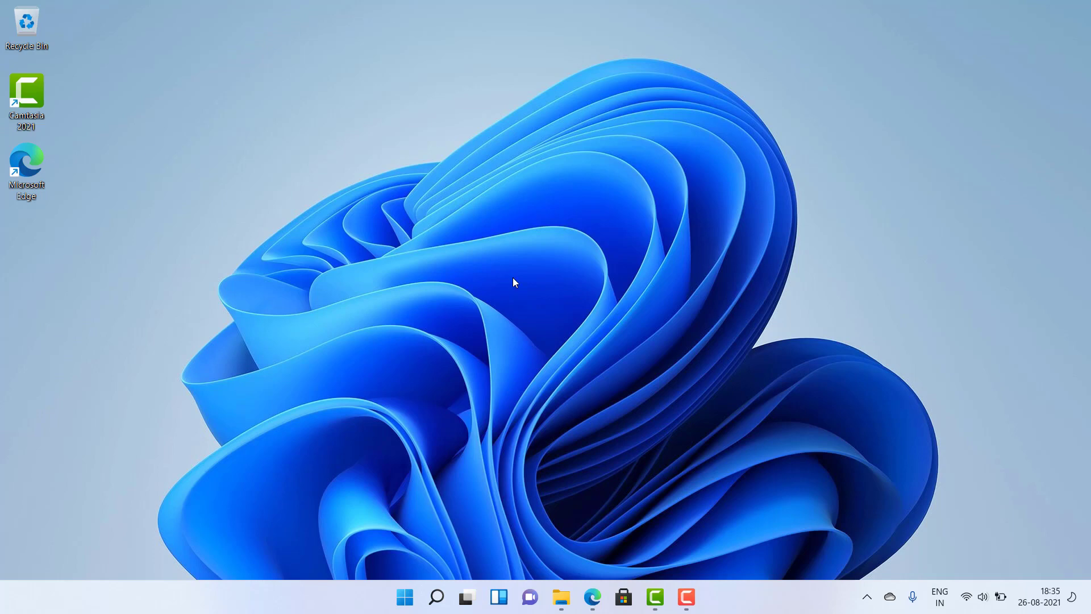
- Open the desktop context menu to reach Personalize and the Personalization settings
right_click(212, 59)
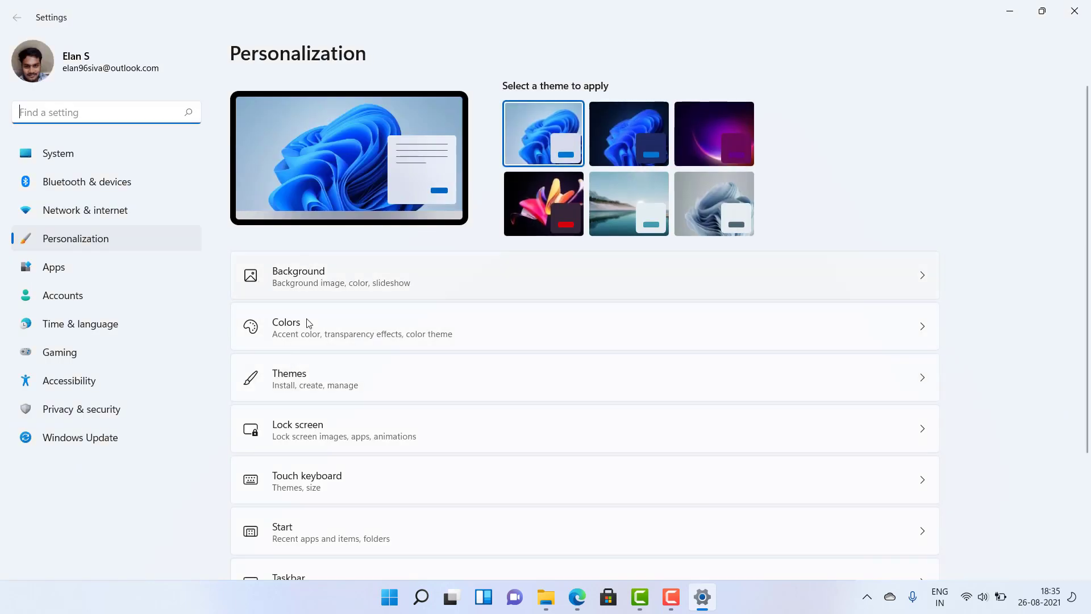
scroll(393, 408, "down", 3)
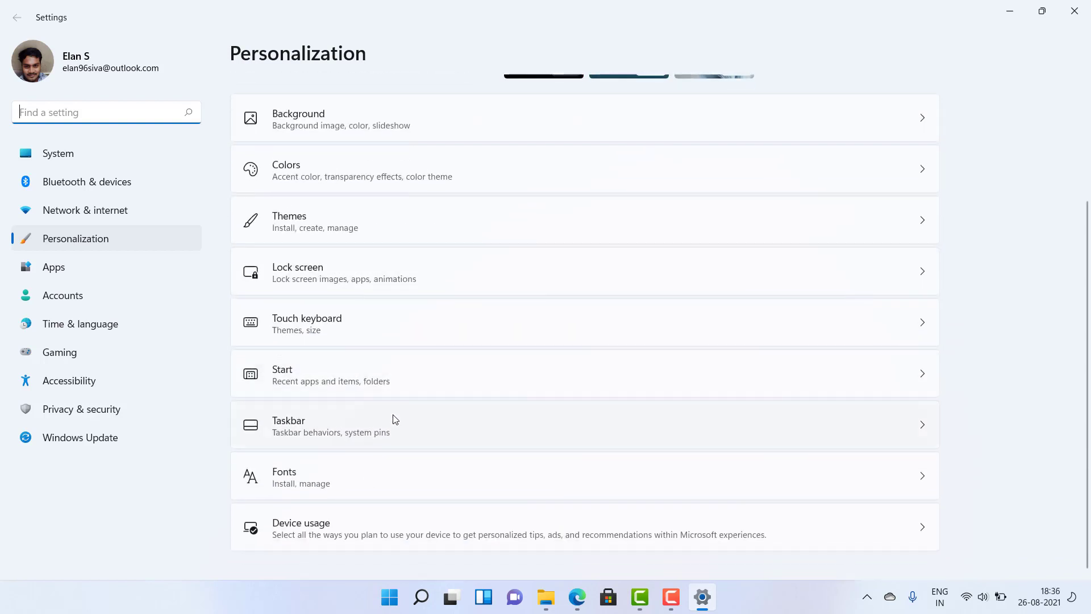
scroll(393, 409, "up", 3)
scroll(517, 442, "down", 2)
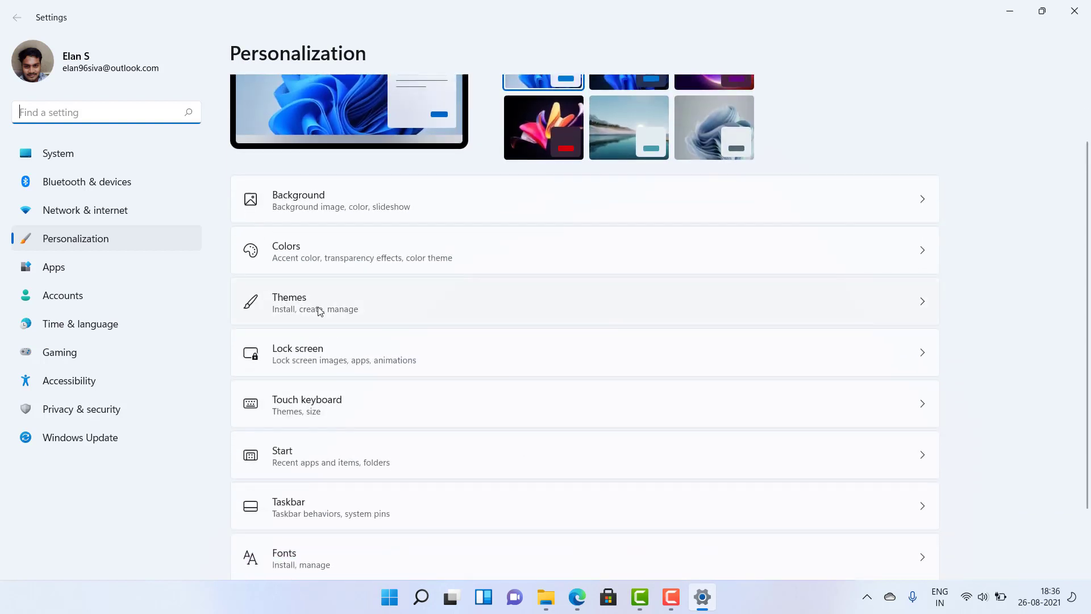
- Open the Themes page showing the Windows (light) theme and Related settings
left_click(320, 310)
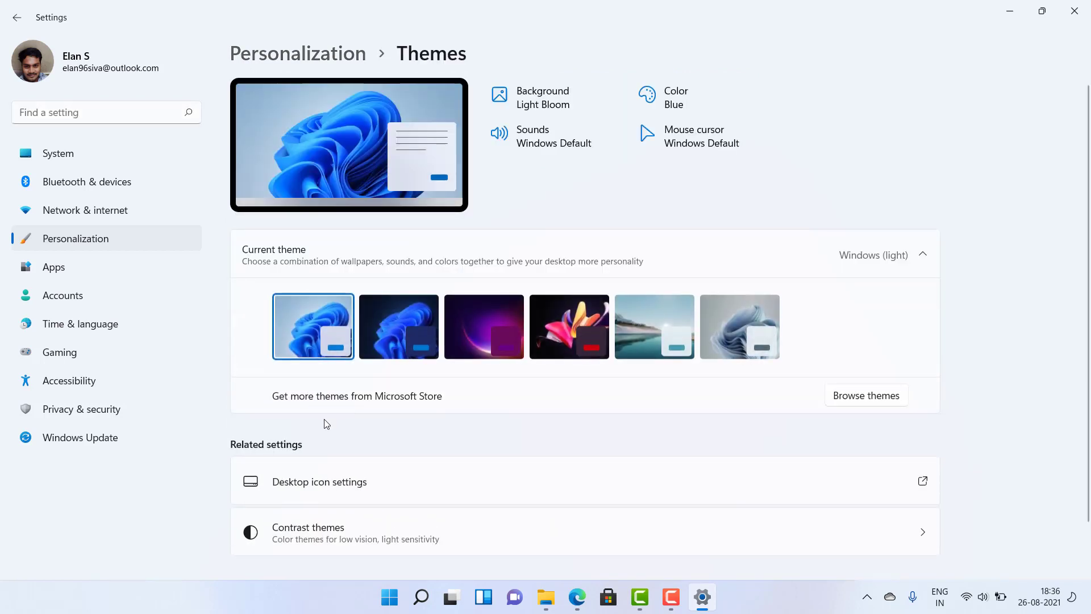
scroll(530, 463, "down", 1)
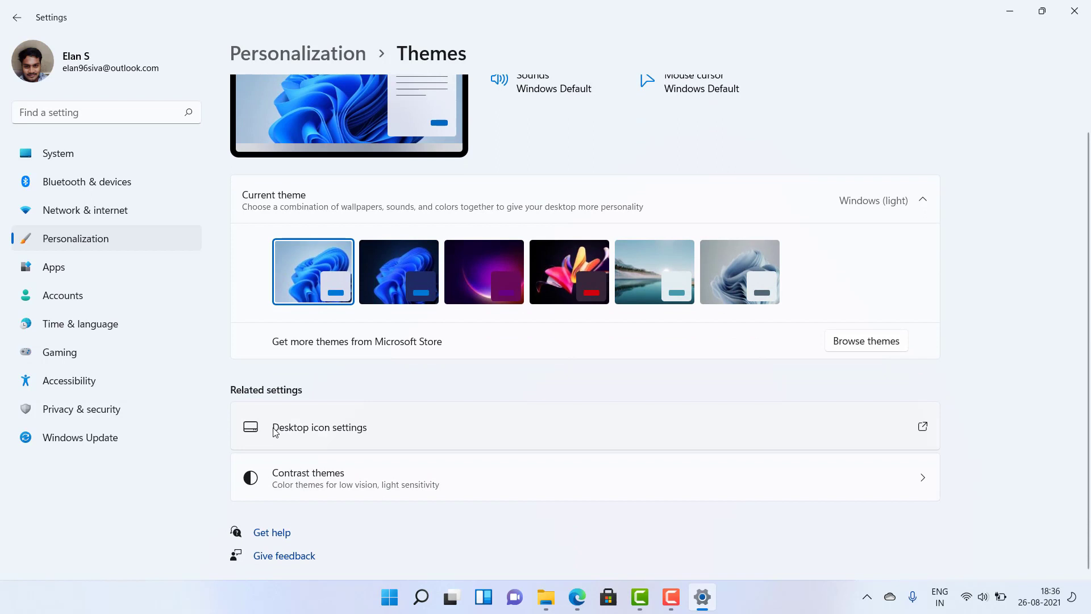
- Enable the Computer icon in Desktop Icon Settings, apply it, and close with OK
left_click(331, 435)
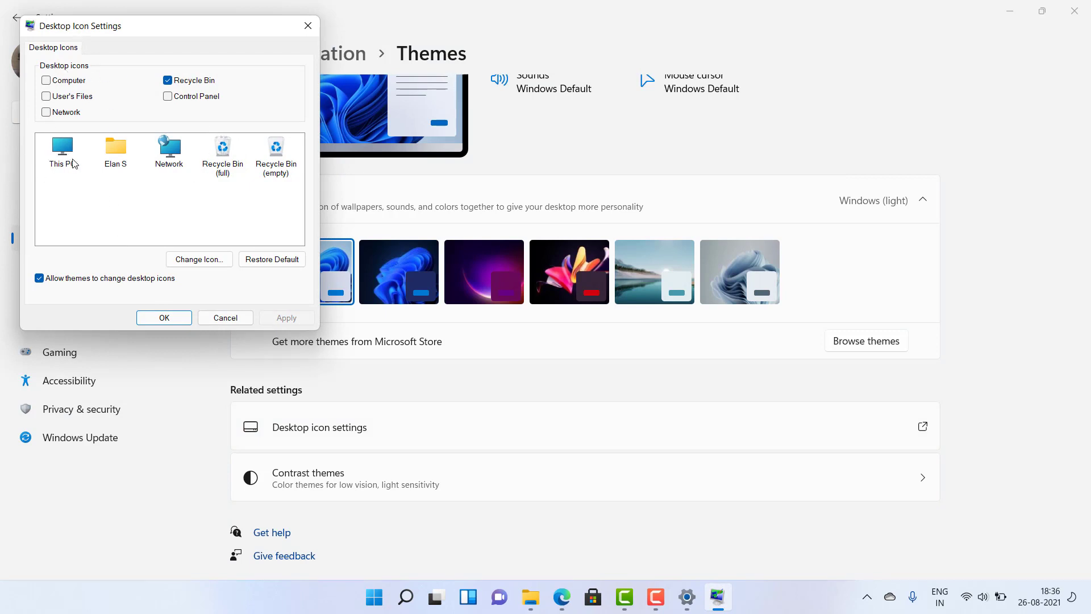
left_click(46, 81)
left_click(287, 317)
left_click(165, 318)
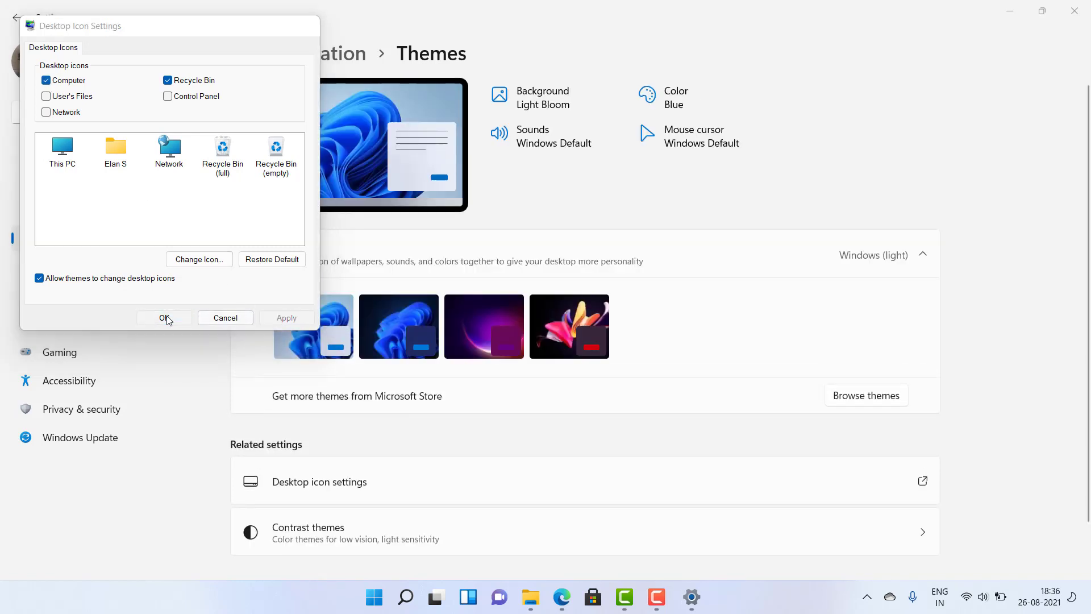
- Minimize the Settings window to reveal the new This PC desktop icon
left_click(1010, 11)
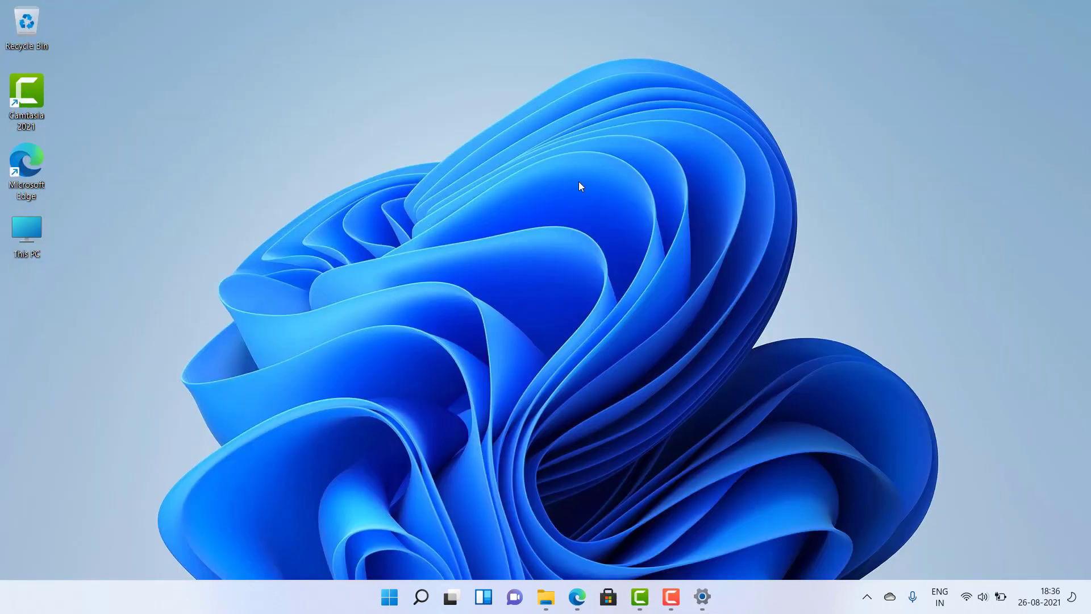